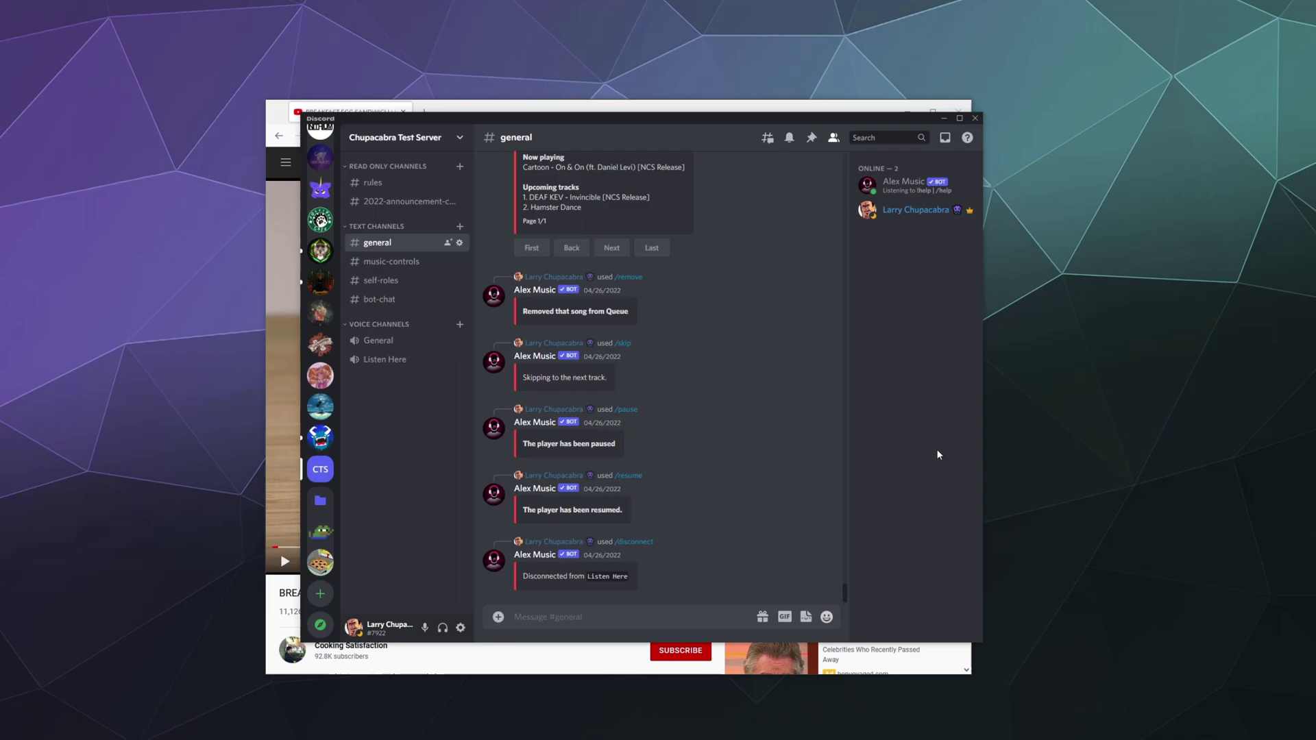
Join the General voice channel, stream the browser window with the breakfast egg sandwich video, and open the call view.
click(378, 341)
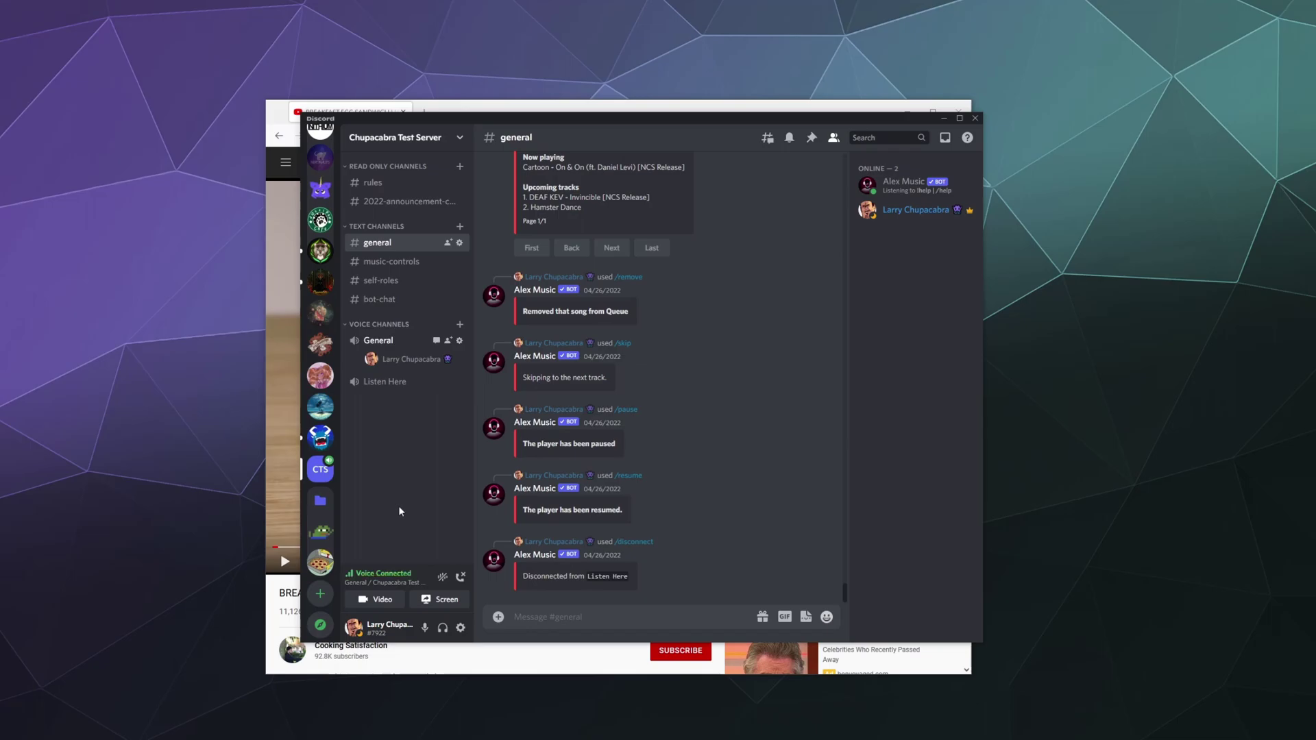
click(443, 600)
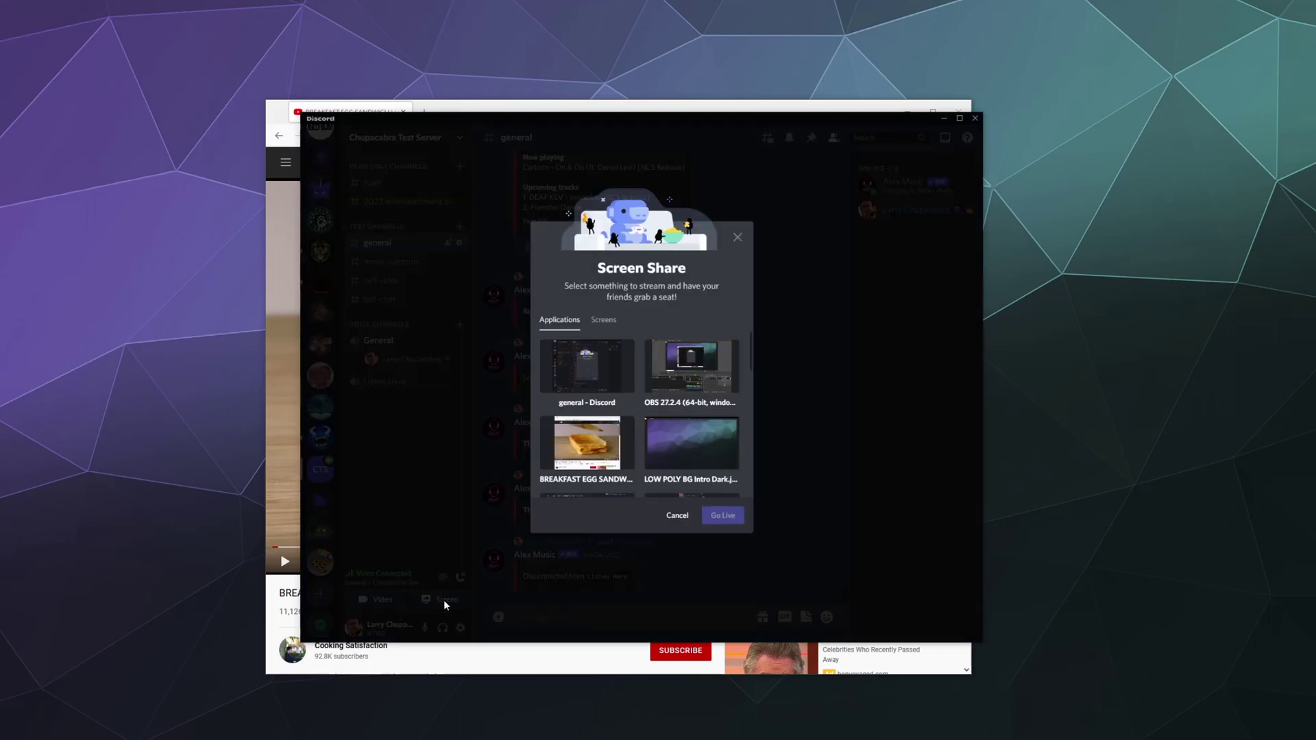
click(559, 470)
click(727, 538)
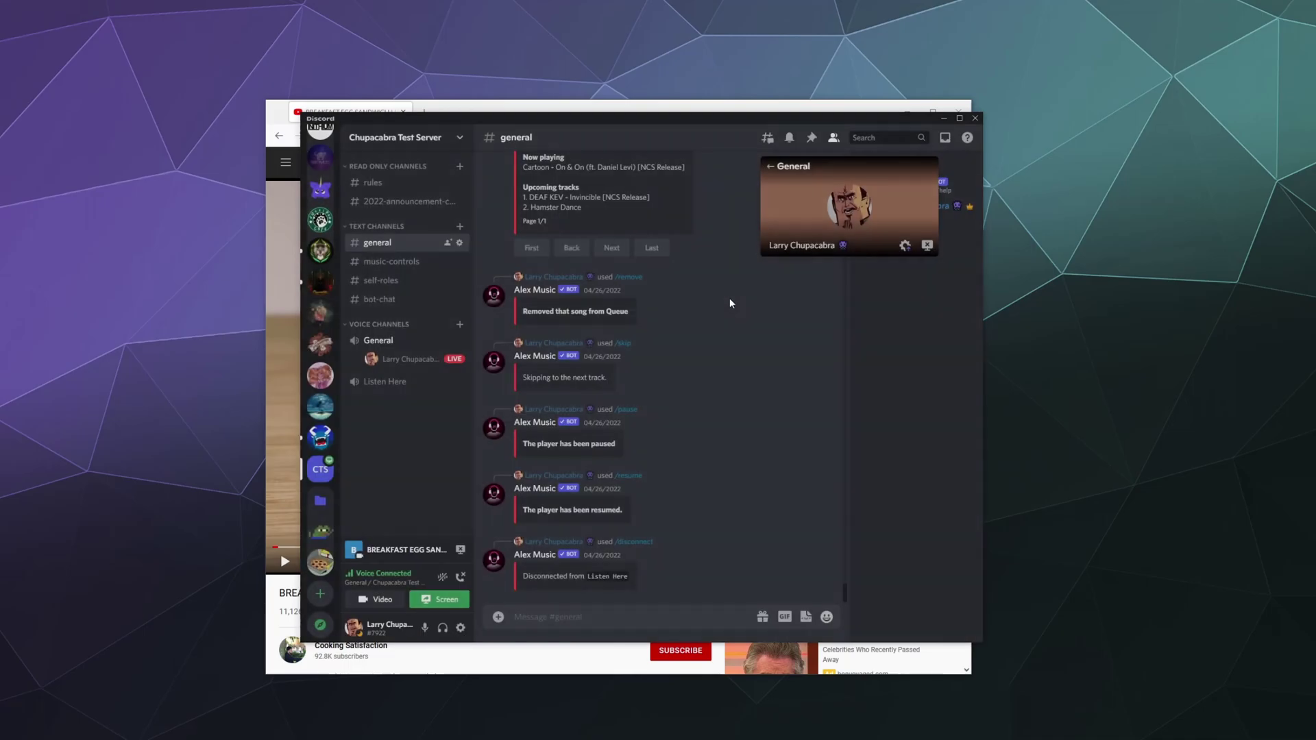
click(842, 208)
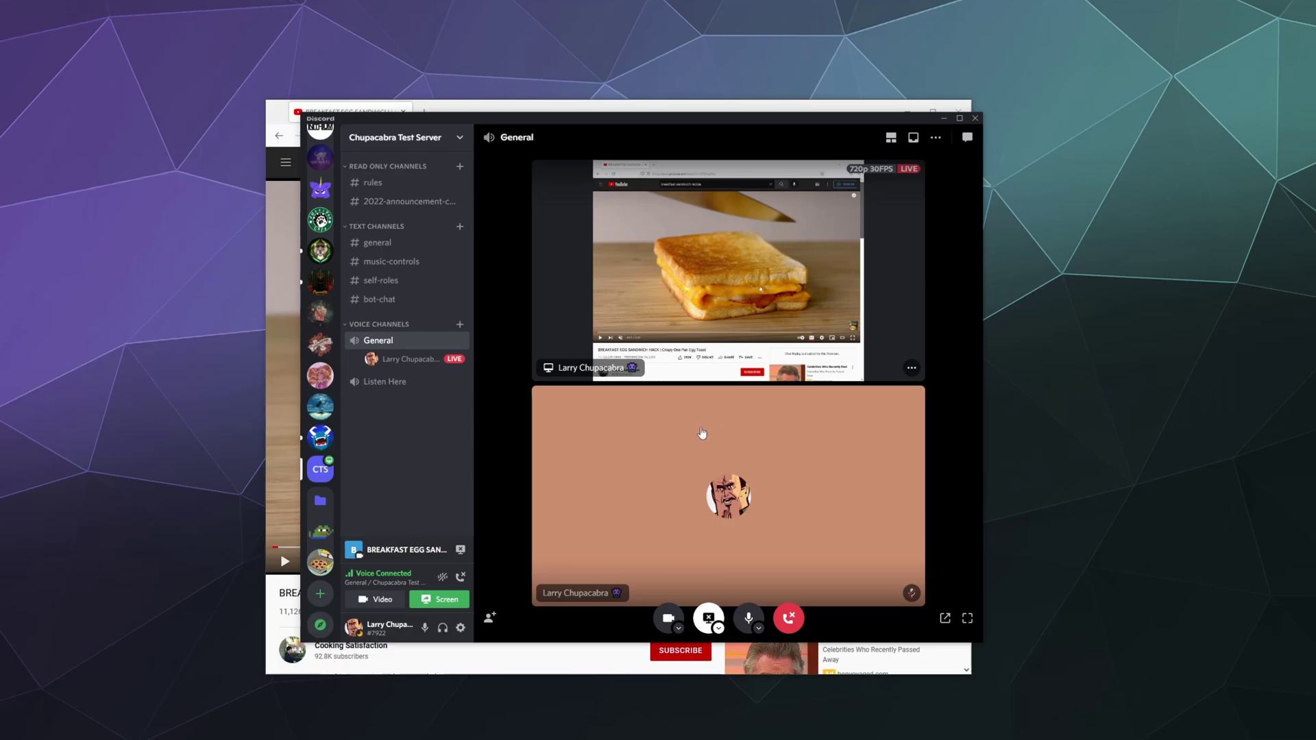
Switch to Firefox and play the sandwich video from about 0:30, pausing it before returning to Discord.
click(654, 105)
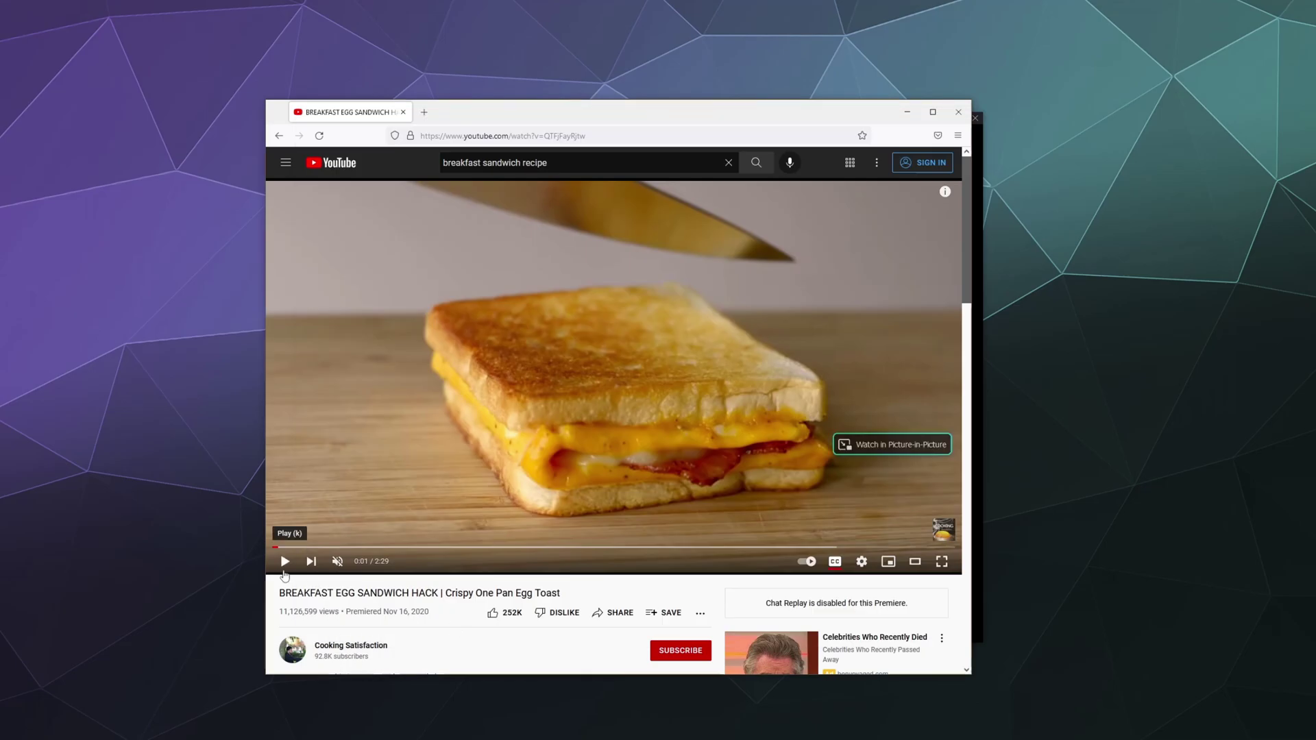
key(space)
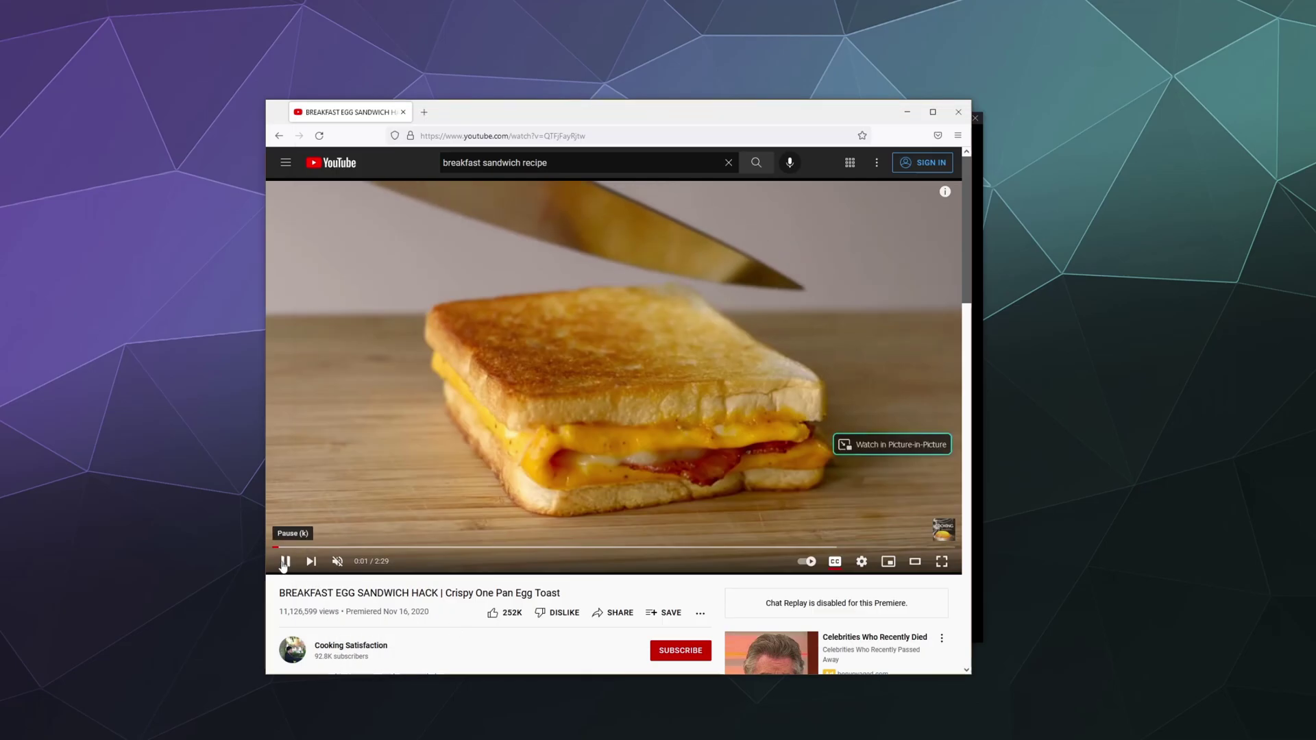
click(415, 547)
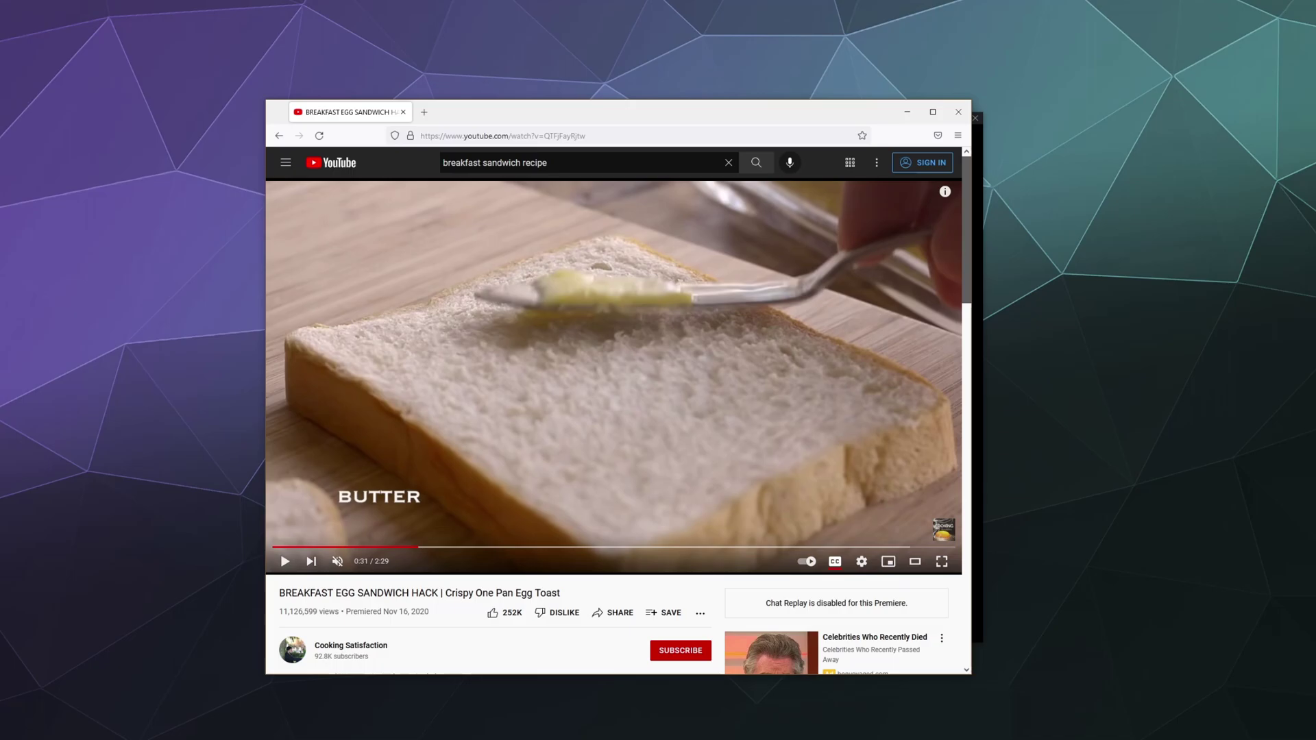
key(space)
key(alt+Tab)
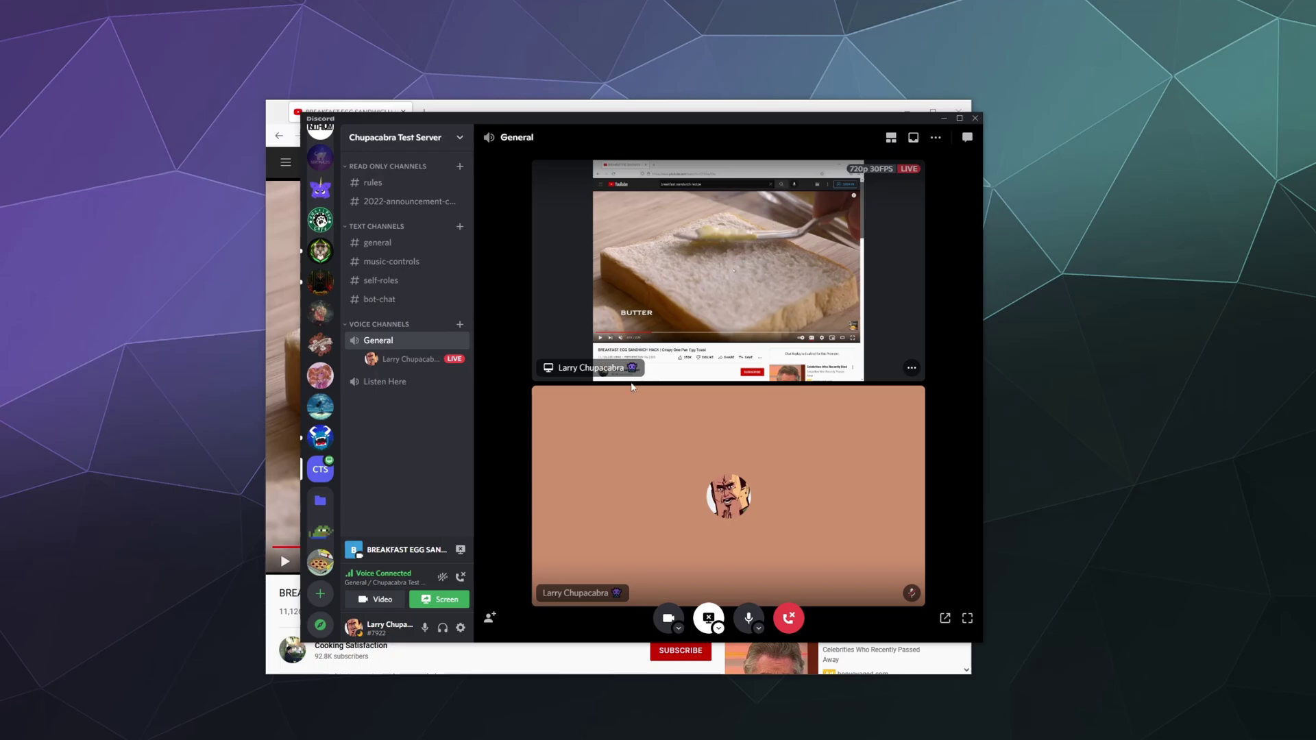
Leave the voice channel and open the Activity Status page in the user settings.
click(459, 581)
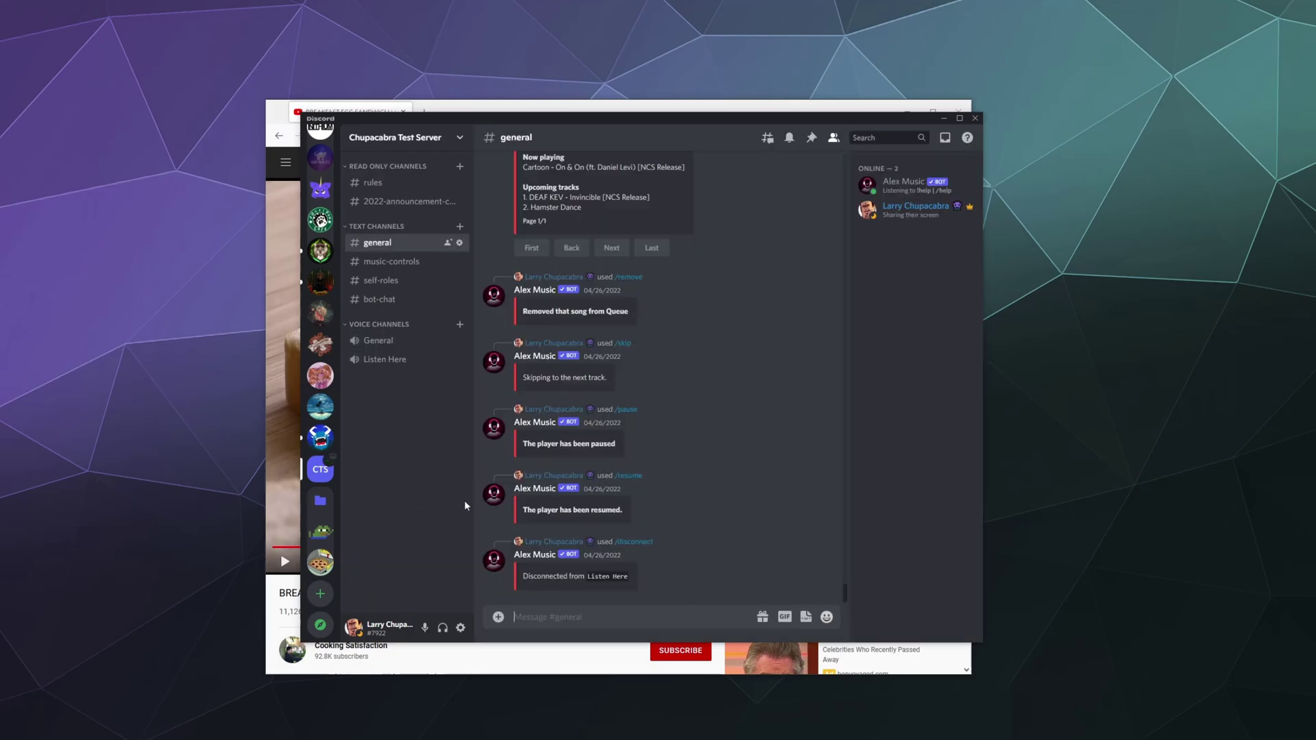
click(461, 628)
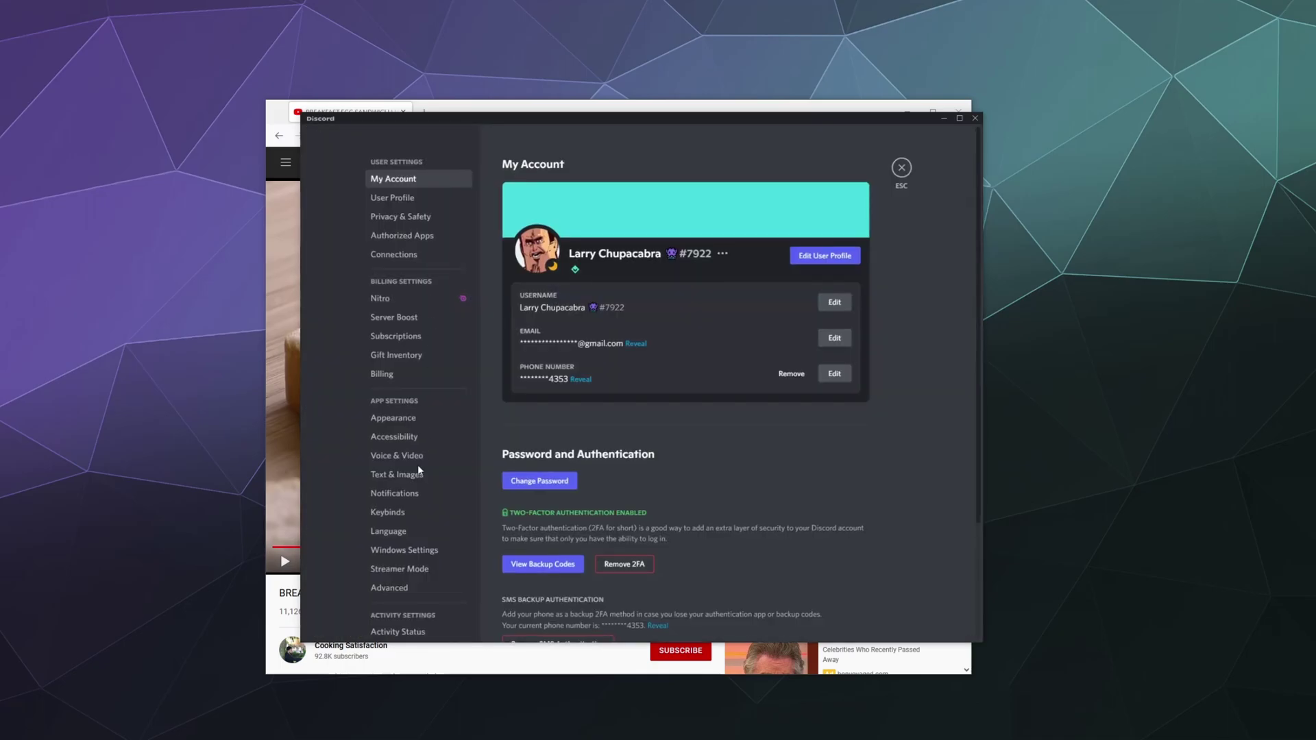
scroll(428, 354, down, 3)
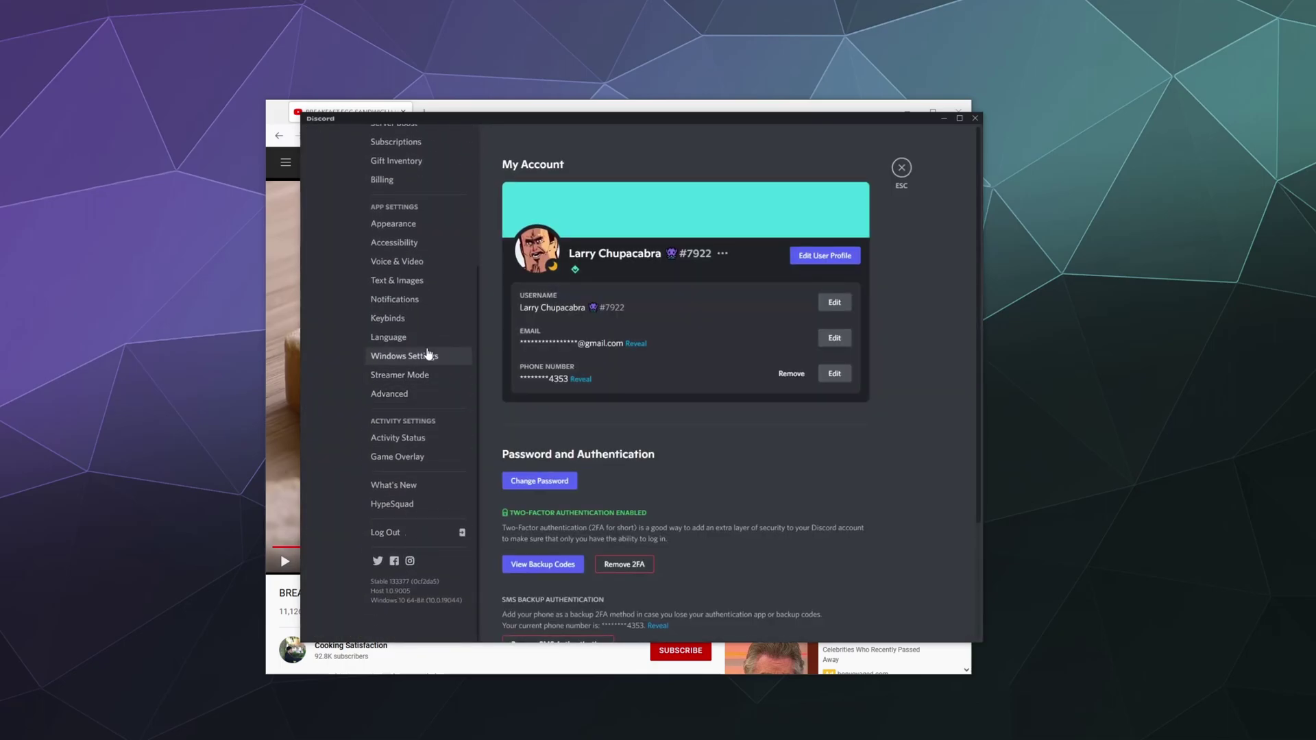
click(411, 438)
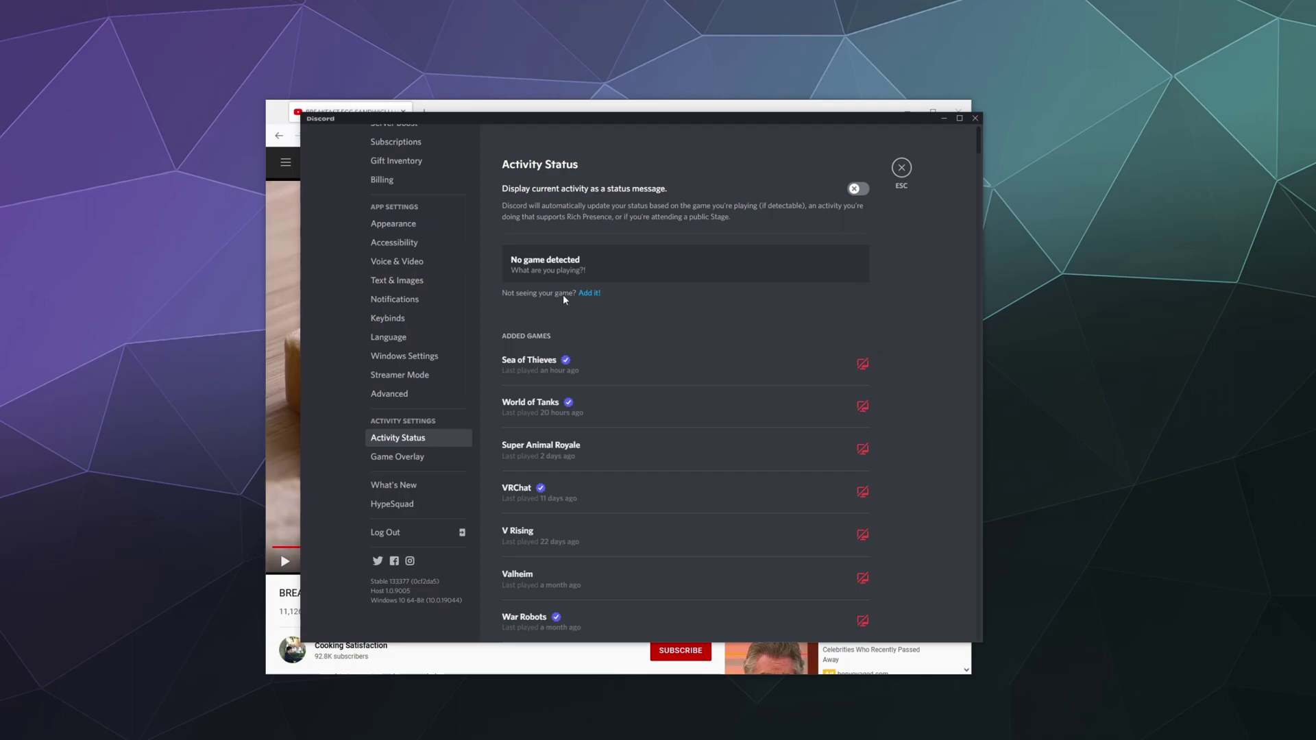
Add YouTube — Mozilla Firefox as a game in the Activity Status settings and close the settings.
click(589, 293)
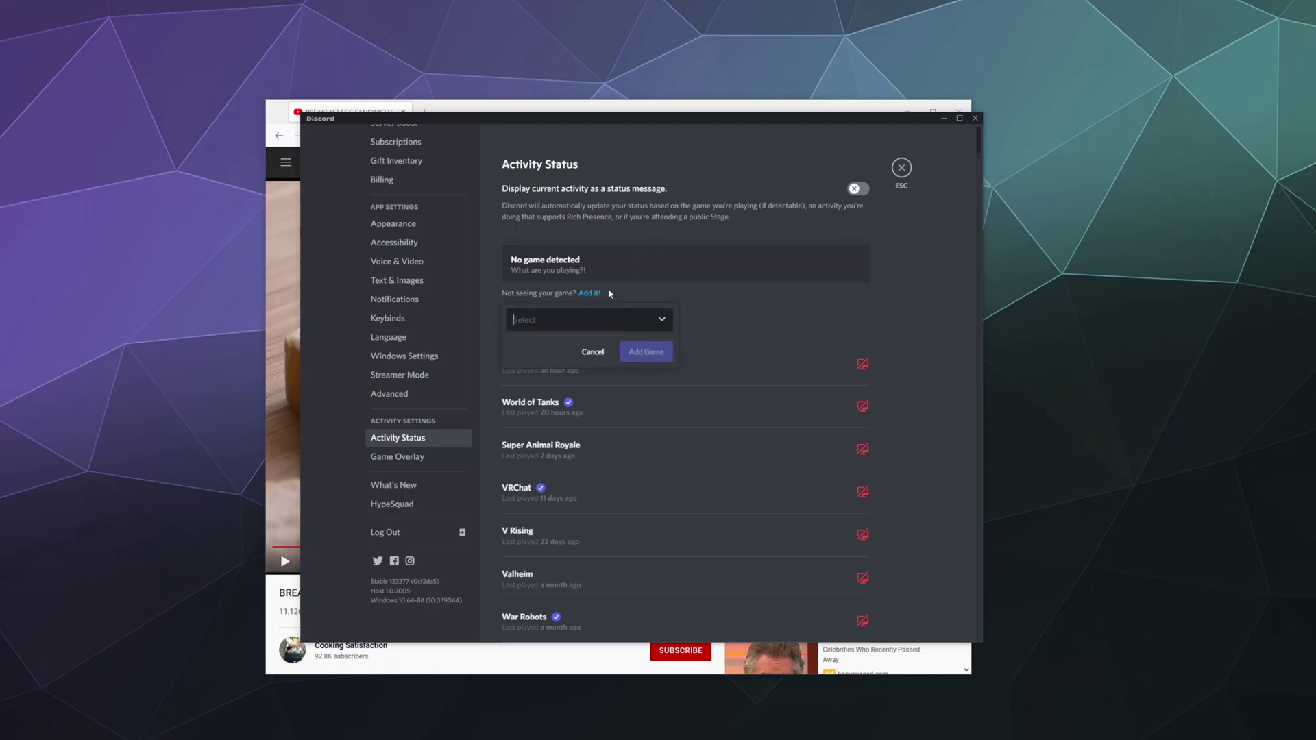
text(Firefox)
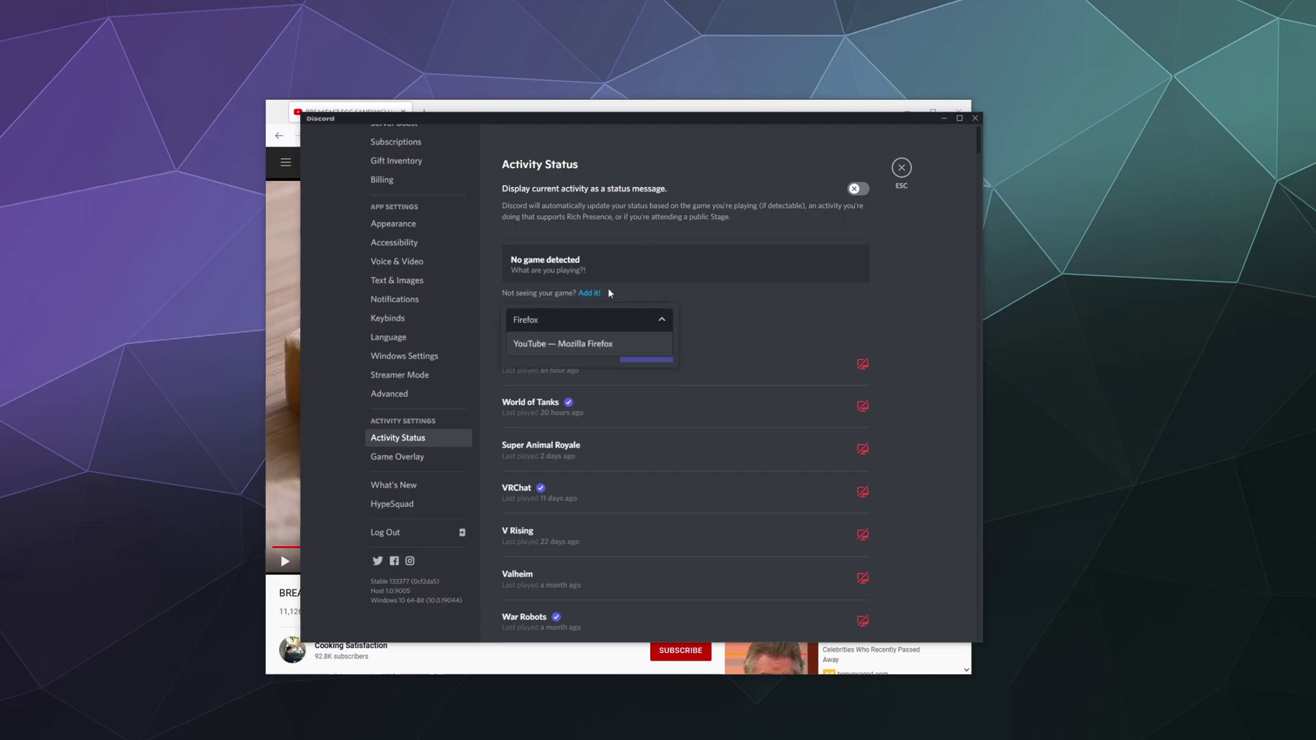
click(603, 345)
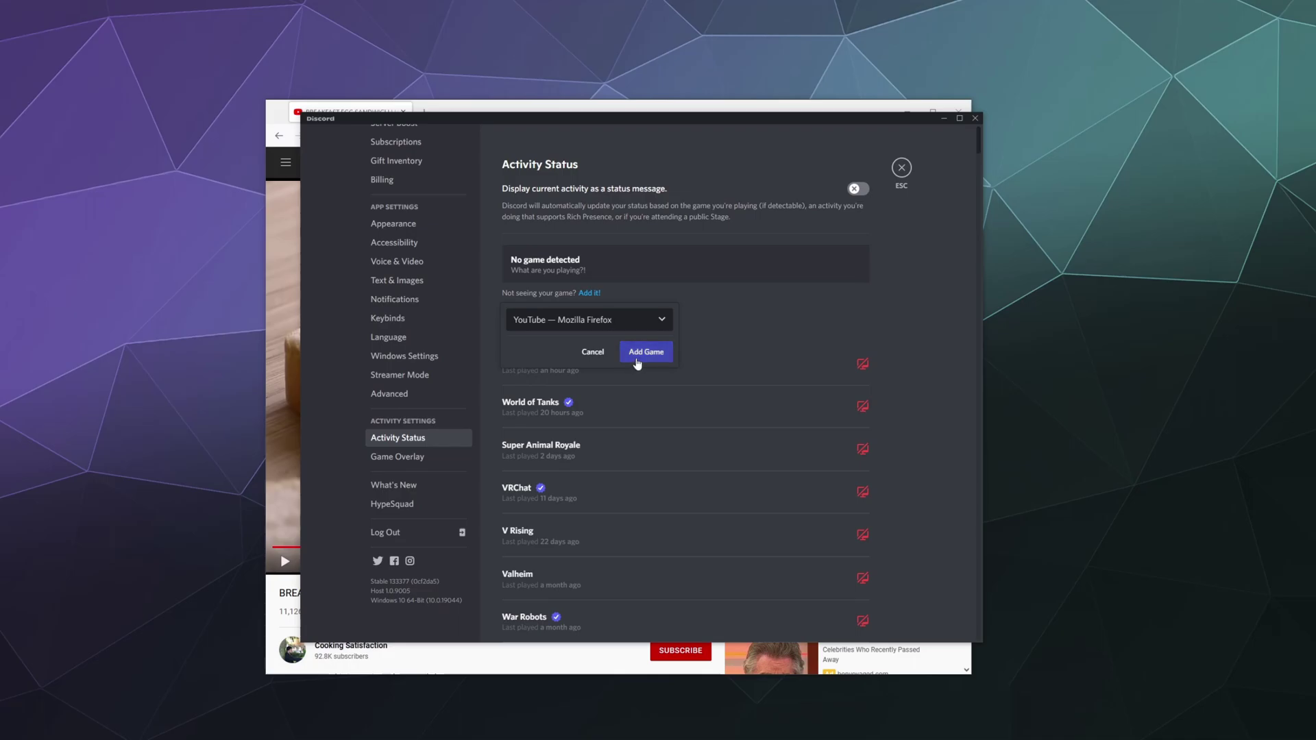
click(637, 352)
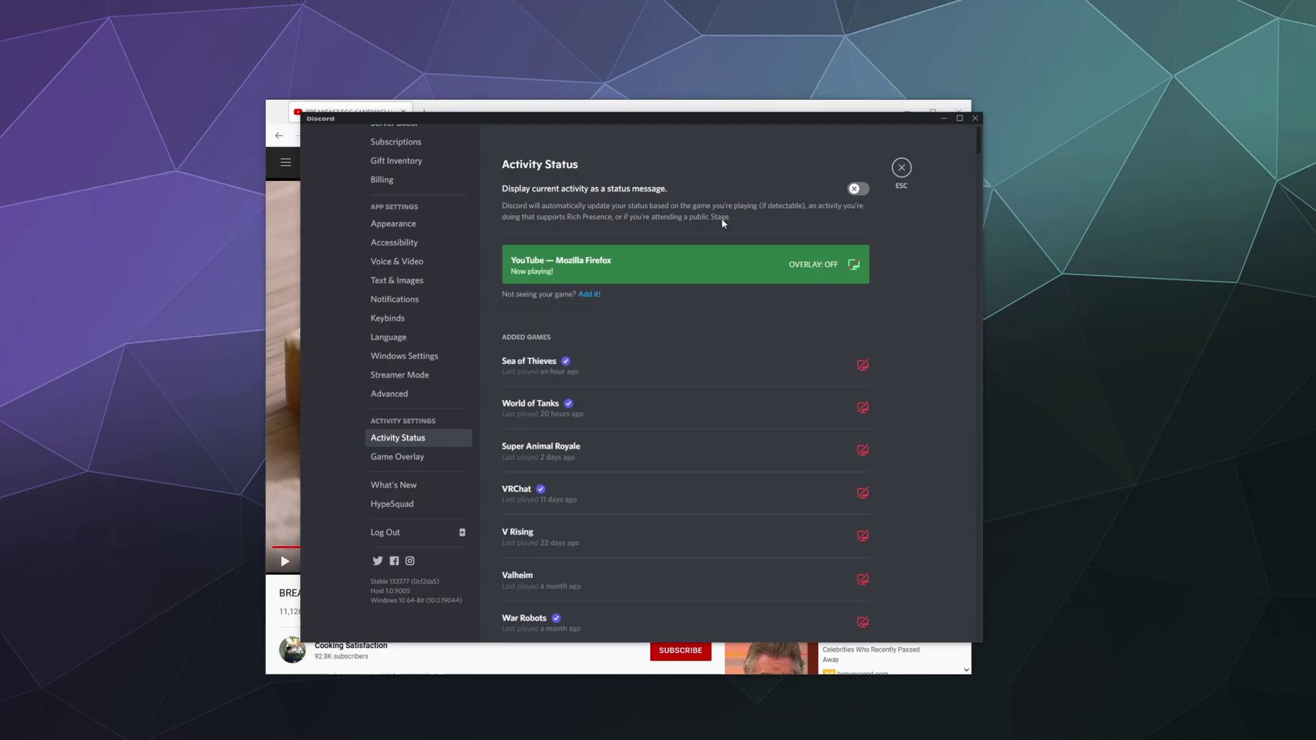
click(901, 167)
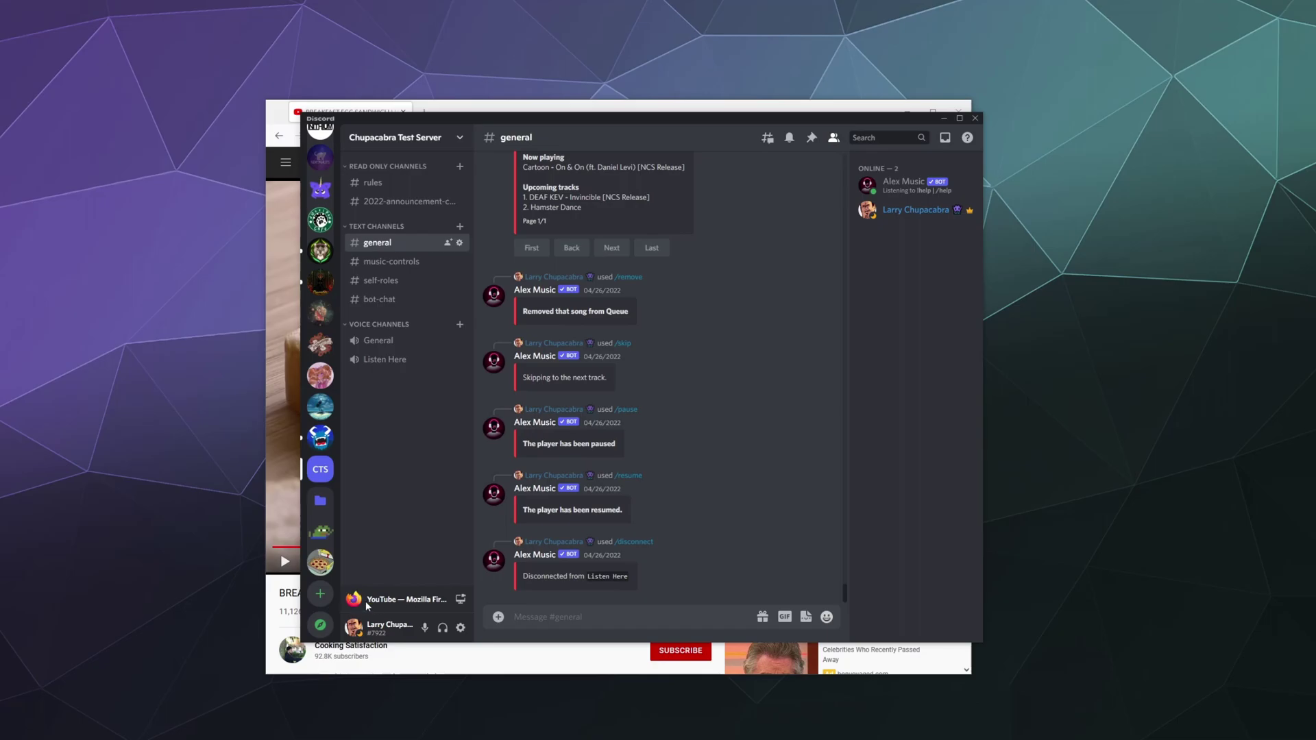
Try to stream YouTube — Mozilla Firefox to the General voice channel from the detected activity.
click(461, 601)
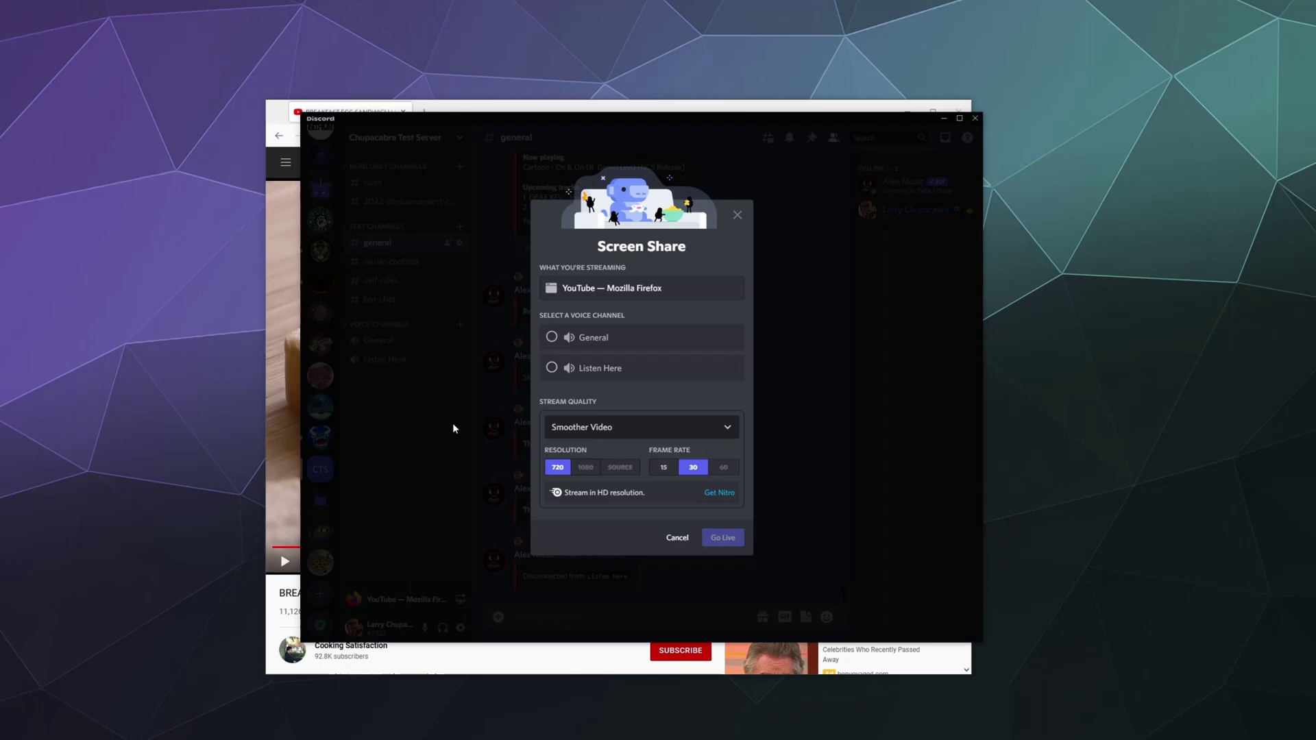
click(577, 342)
click(723, 537)
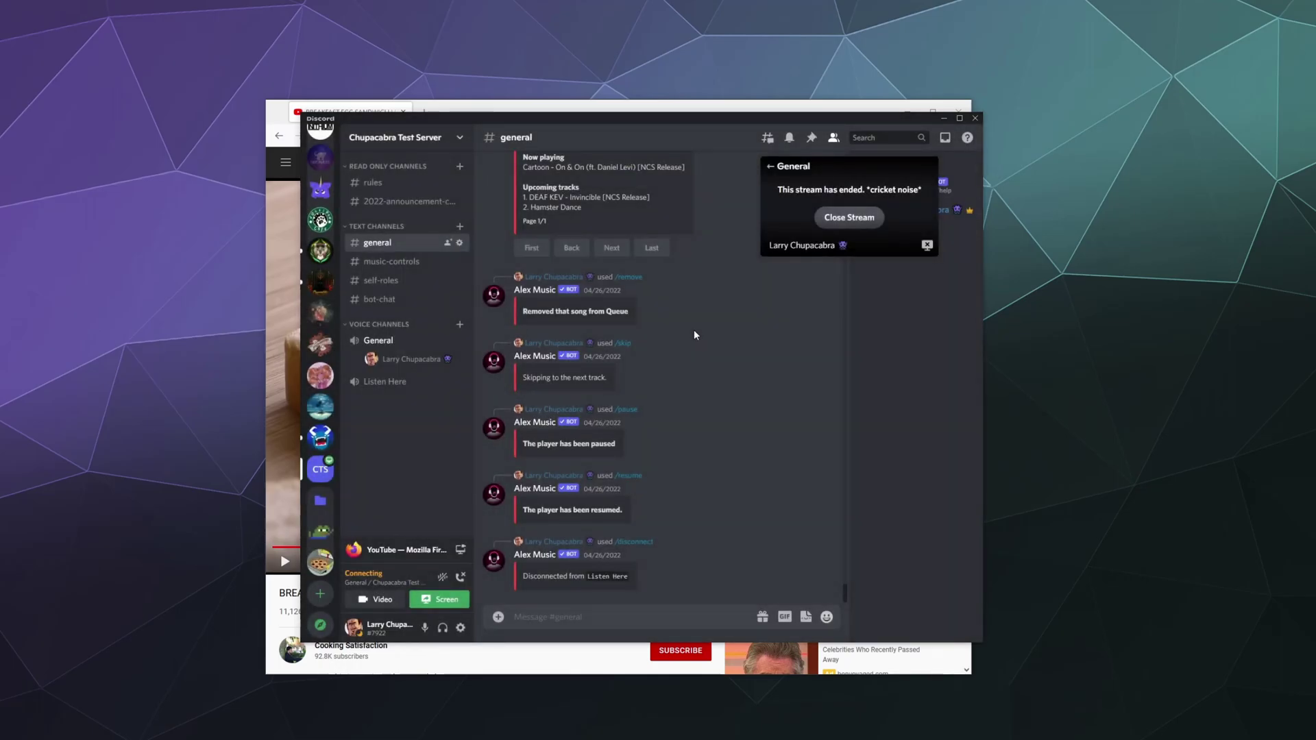
Open the General call view, close the ended stream and enlarge the remaining participant tile.
click(903, 198)
click(810, 262)
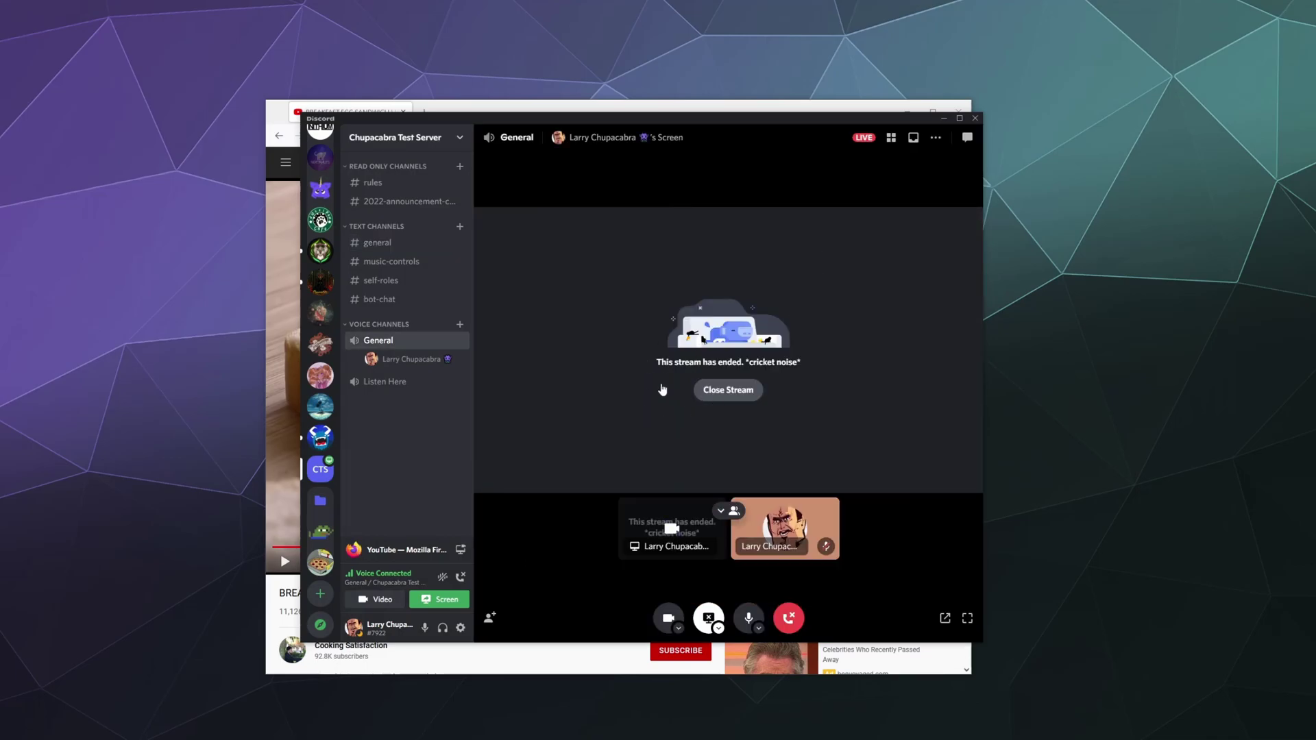
click(730, 390)
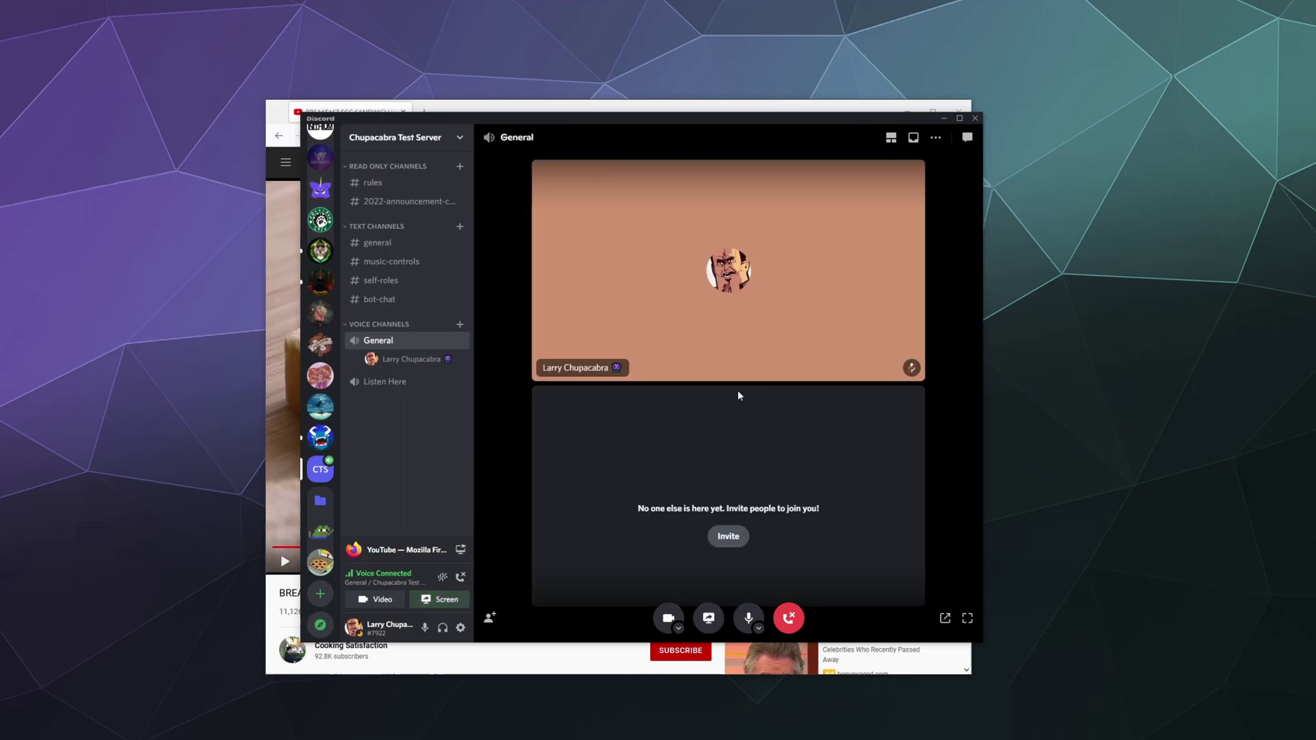
click(730, 304)
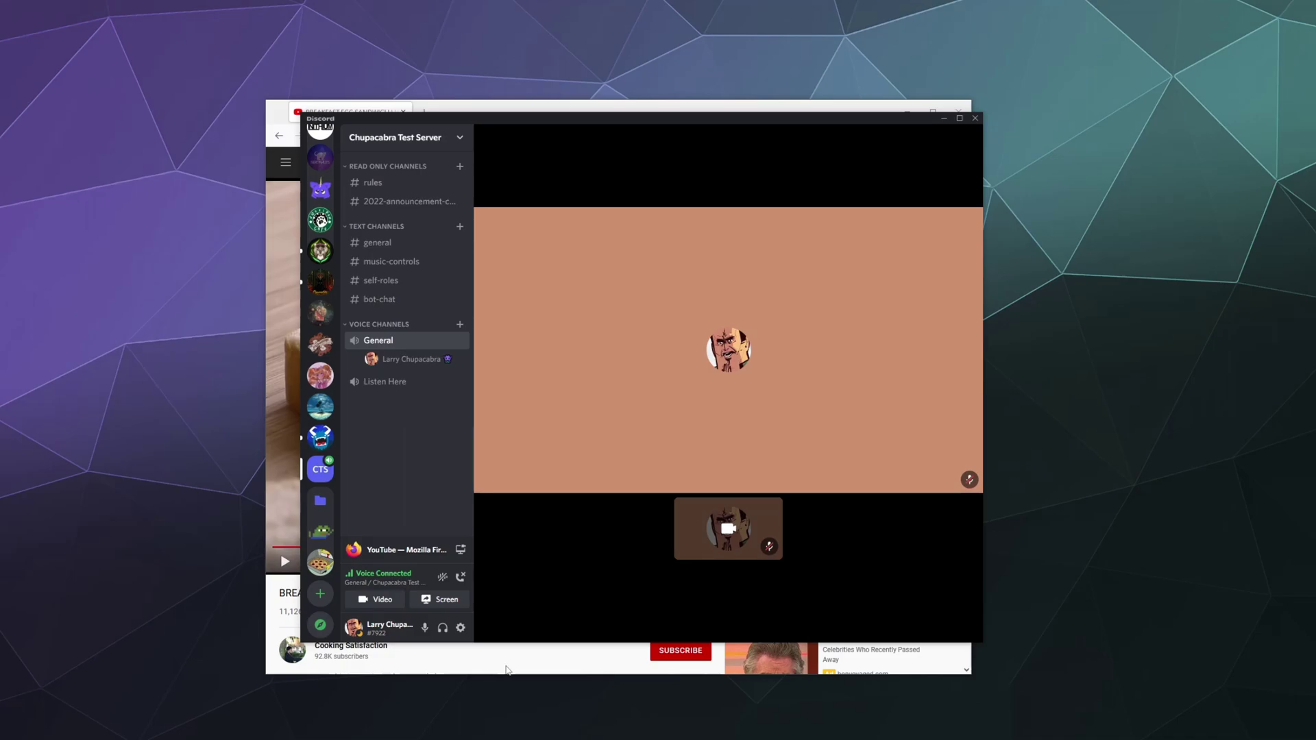
Switch to Firefox, resume the sandwich video and return to Discord while it plays.
click(299, 564)
click(285, 562)
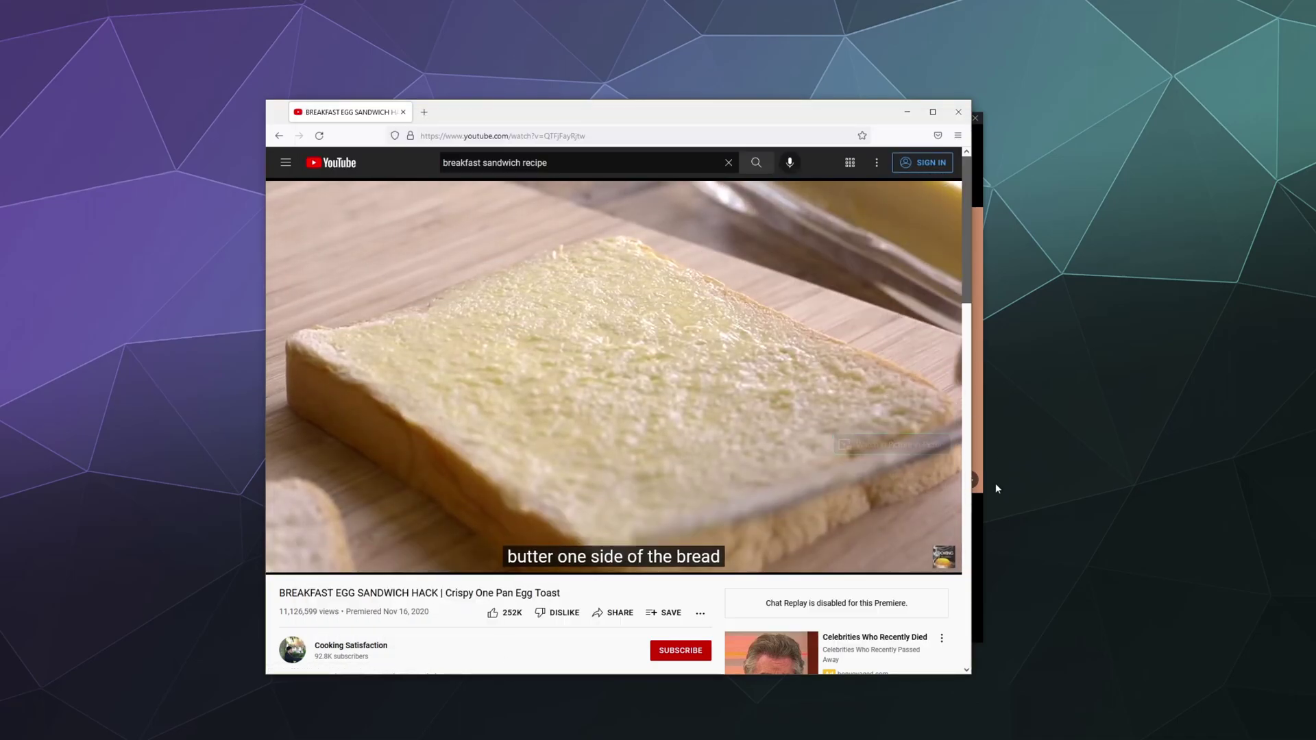
click(977, 511)
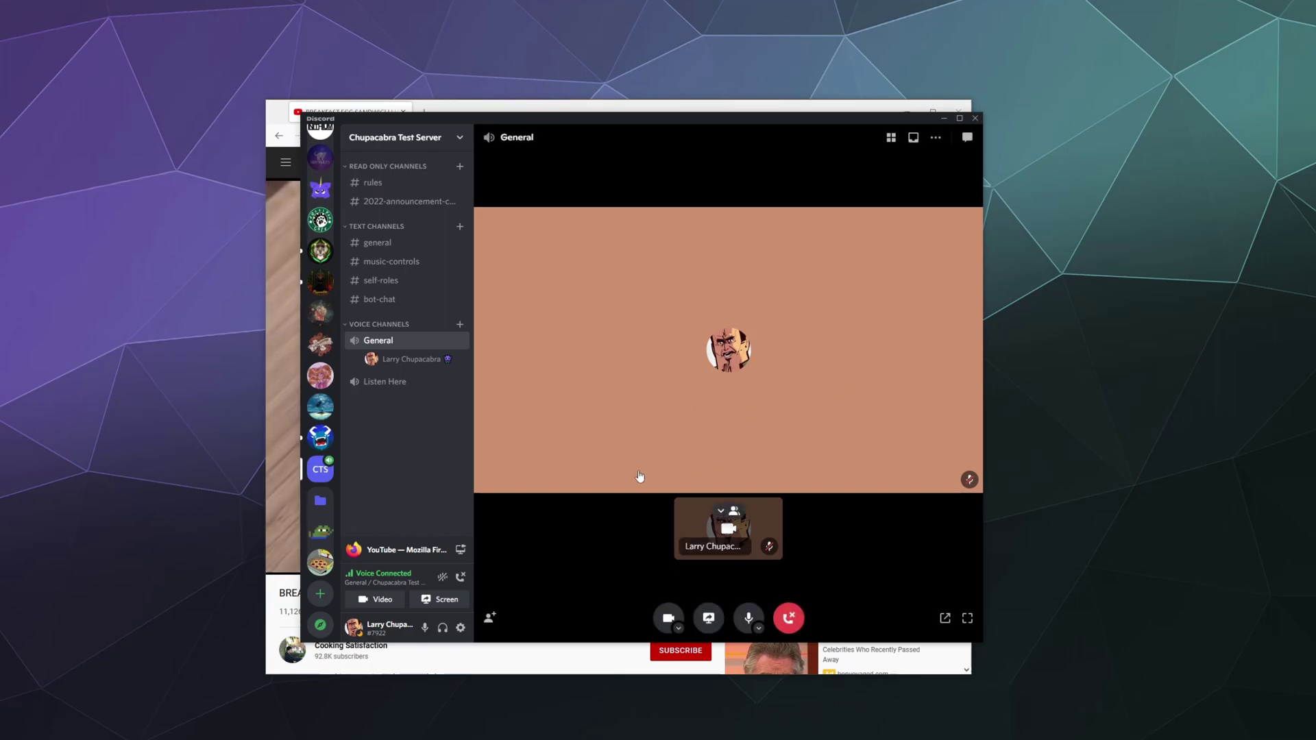
Stream YouTube — Mozilla Firefox live to the General channel without notifying friends and show the stream in the call view.
click(459, 550)
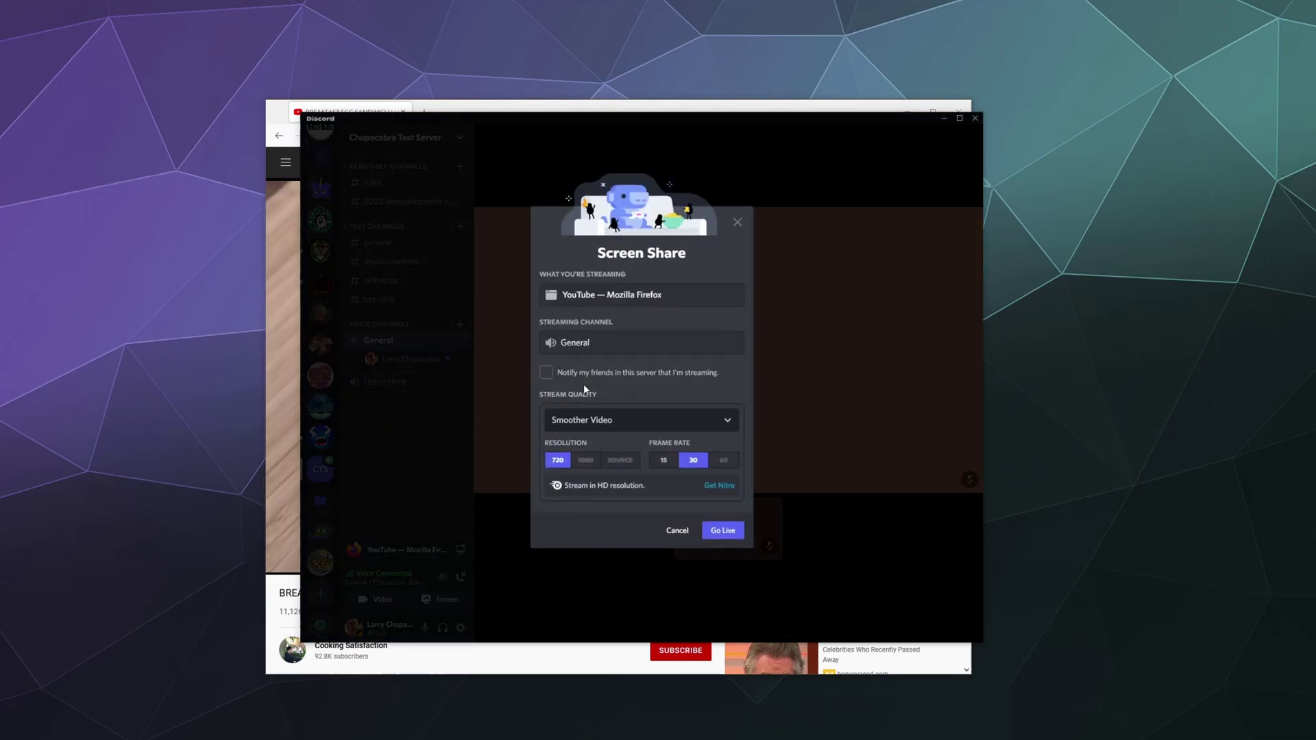
click(723, 531)
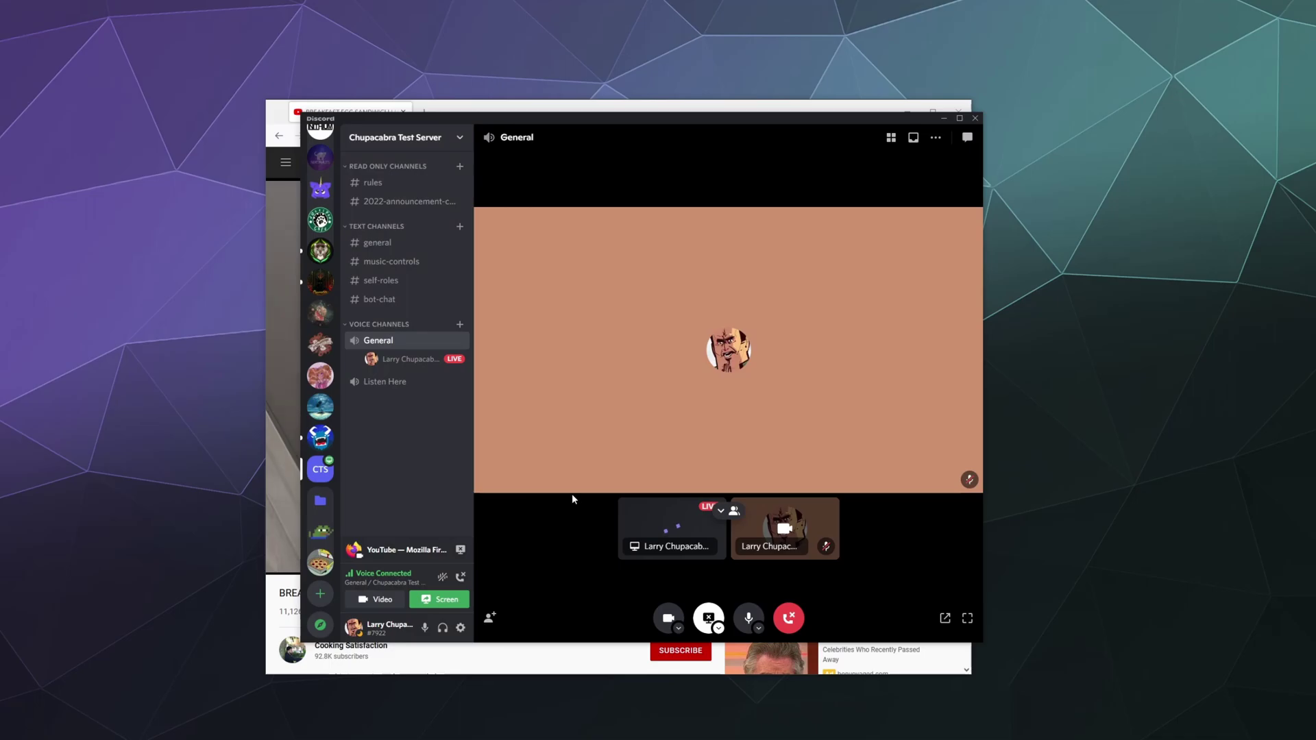
click(647, 545)
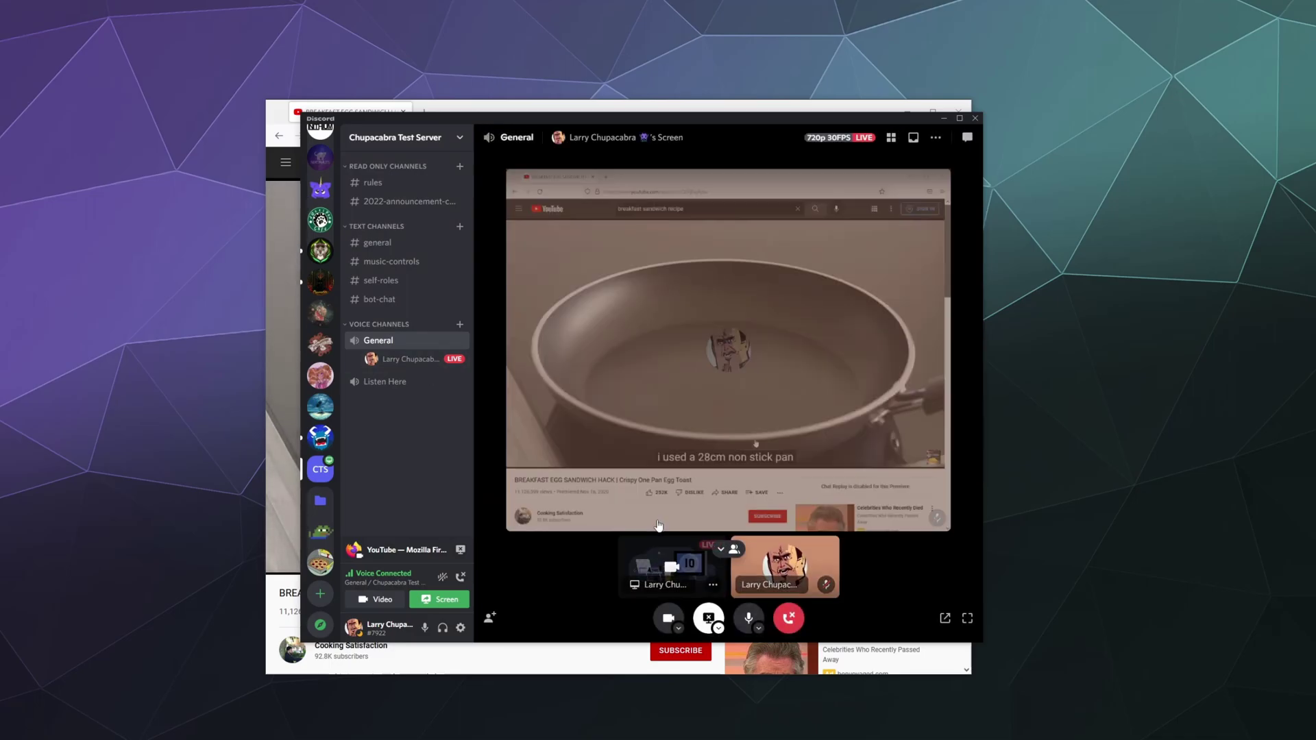